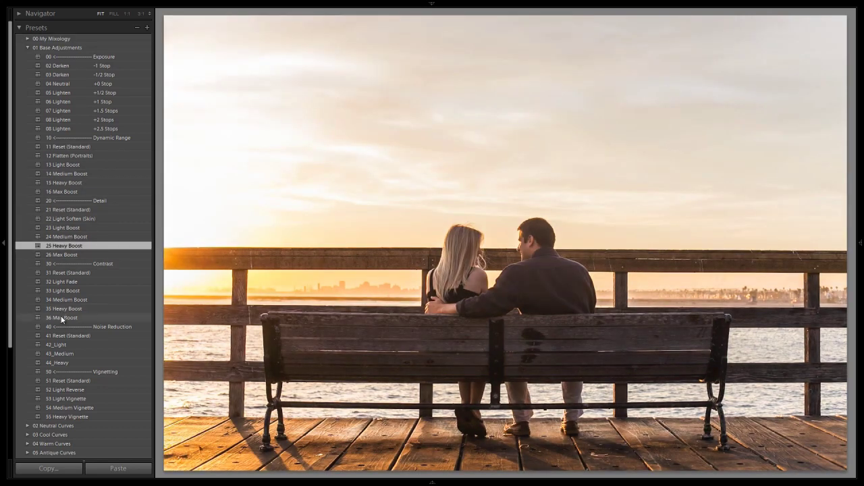
Step: Try the 36 Max Boost, 42_Light and 54 Medium Vignette presets on the pier bench photo
left_click(61, 317)
left_click(68, 345)
left_click(77, 408)
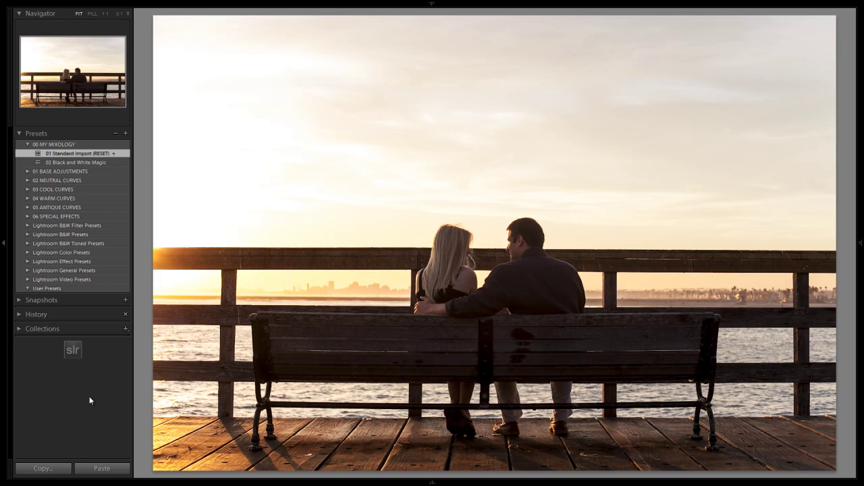
Step: Stack the 15 Heavy Boost, 25 Heavy Boost, 36 Max Boost, 42_Light and 53 Light Vignette presets
left_click(27, 171)
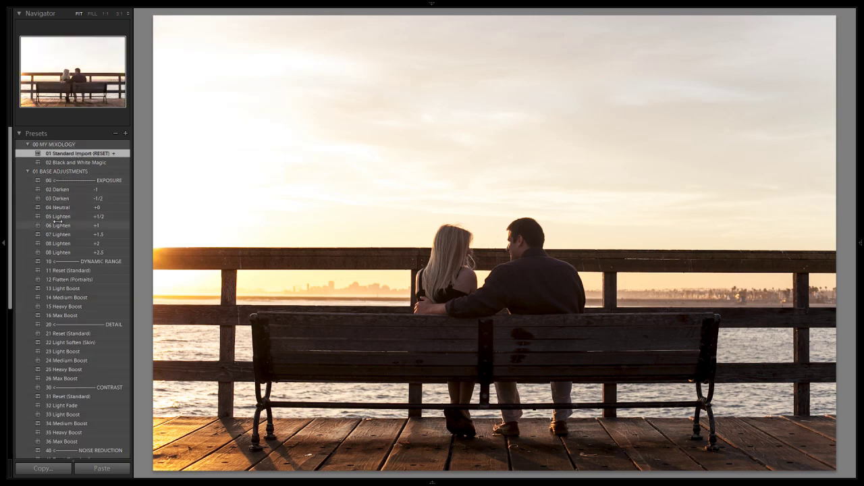
left_click(71, 306)
scroll(70, 303, "down", 2)
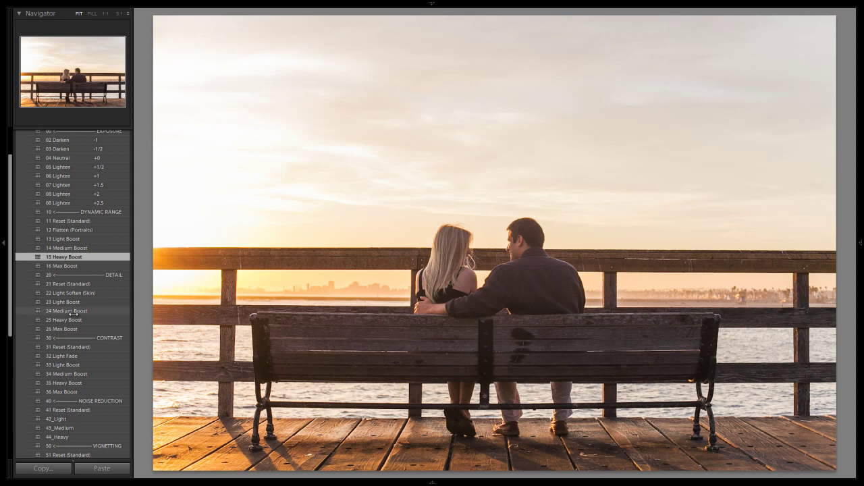
left_click(71, 320)
scroll(71, 315, "down", 2)
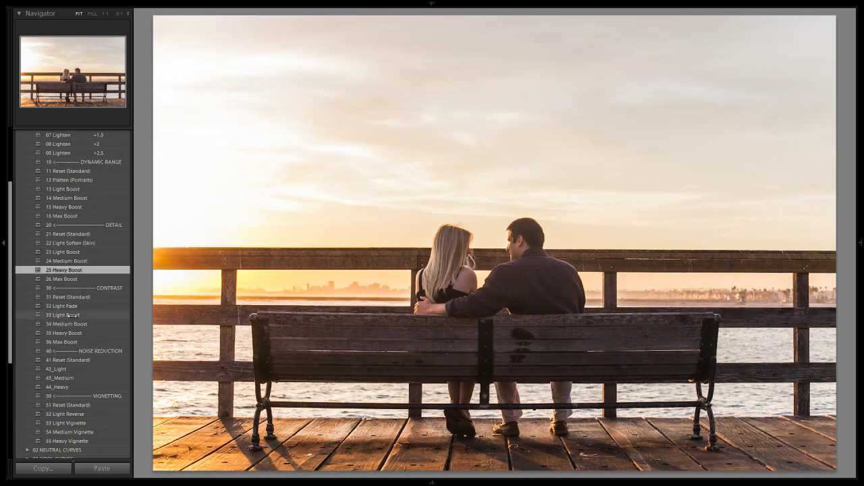
left_click(68, 342)
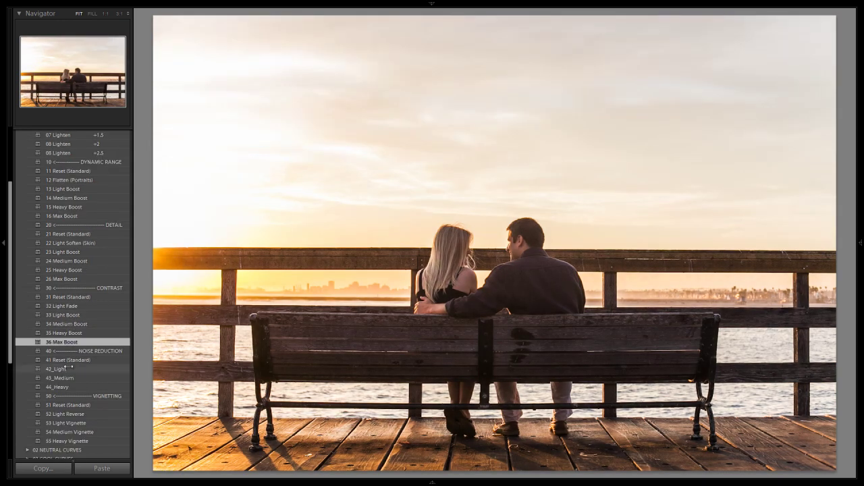
left_click(68, 369)
scroll(66, 366, "down", 2)
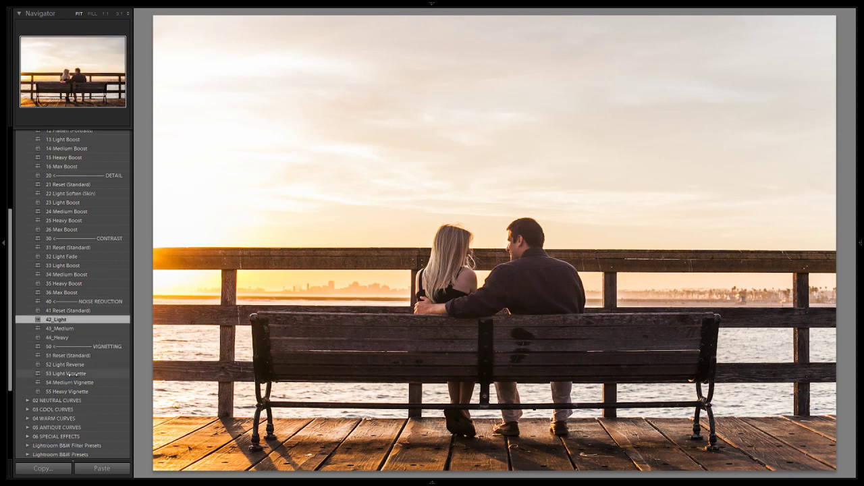
left_click(75, 374)
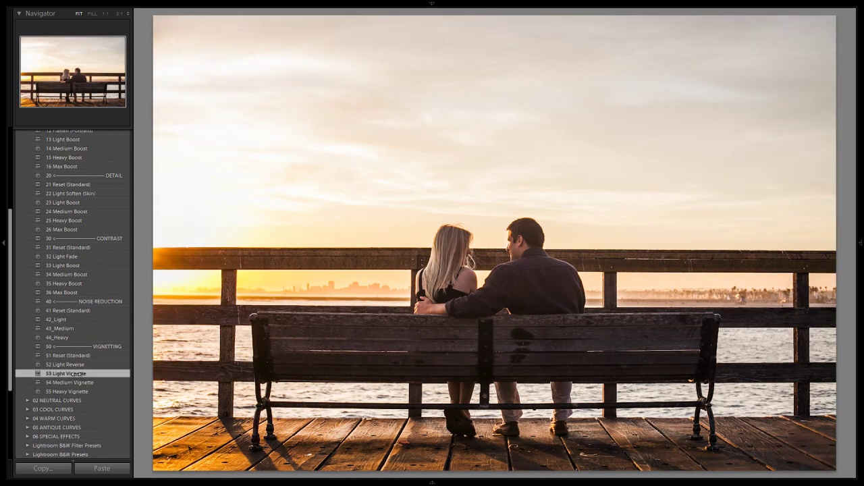
Step: Compare the edited pier photo against its unedited original
key("backslash")
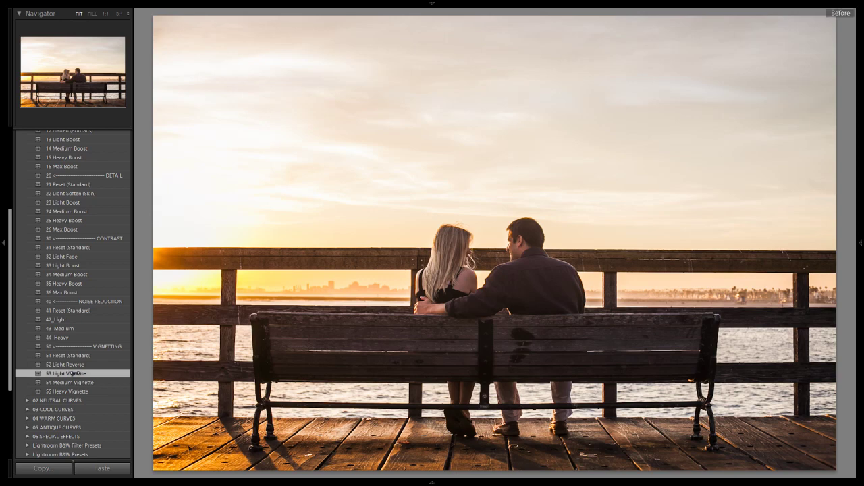
key("backslash")
key("backslash")
key("backslash")
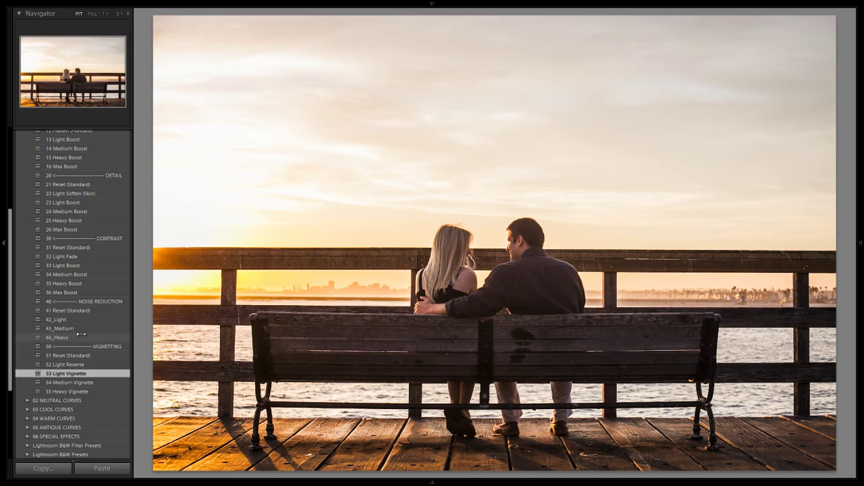
scroll(82, 334, "up", 5)
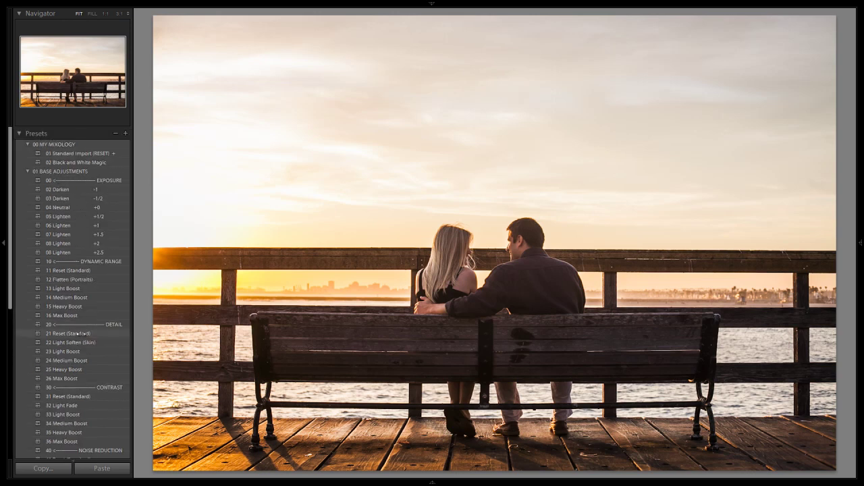
Step: Create preset '03 Comical Faux HDR' in 00 My Mixology with all settings checked
left_click(125, 134)
type("03 ")
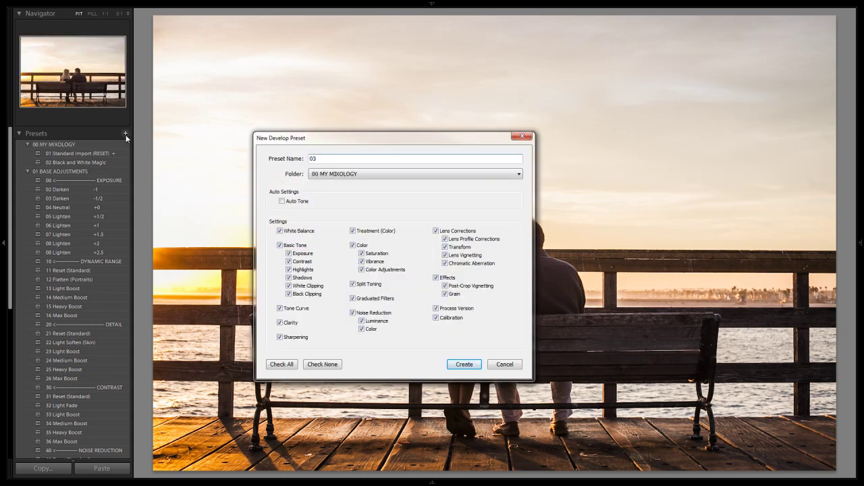
type("F")
key("BackSpace")
type("Comical Faux HDR")
left_click(290, 366)
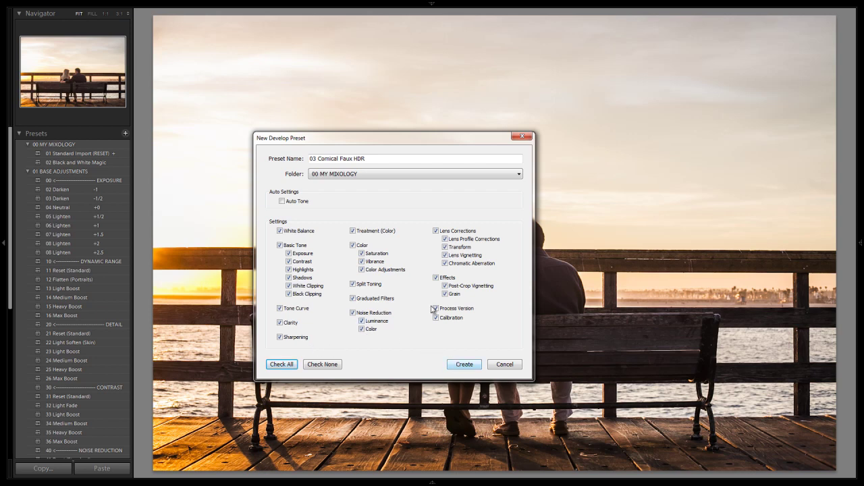
left_click(473, 365)
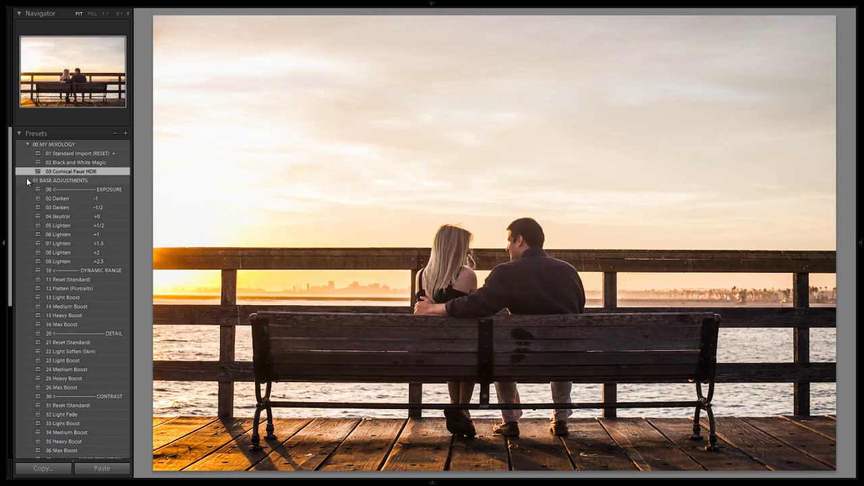
left_click(27, 180)
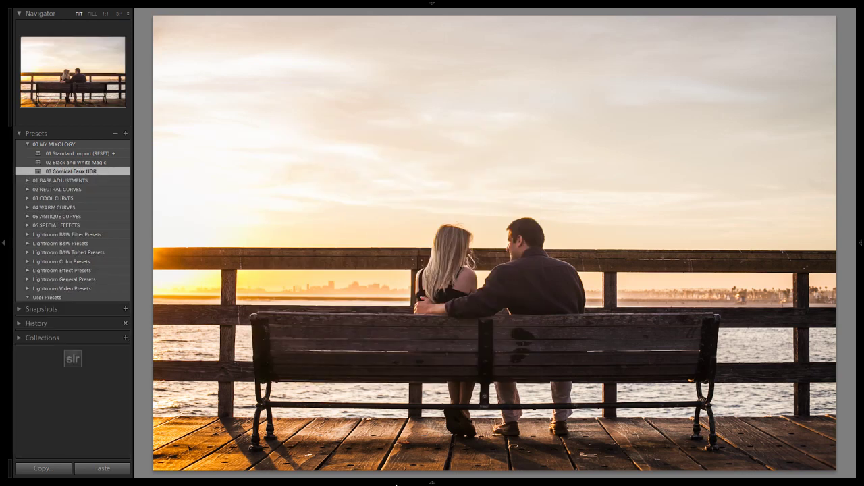
Step: Select the kissing-couple pier photo and apply the 03 Comical Faux HDR preset
left_click(432, 482)
scroll(191, 430, "up", 4)
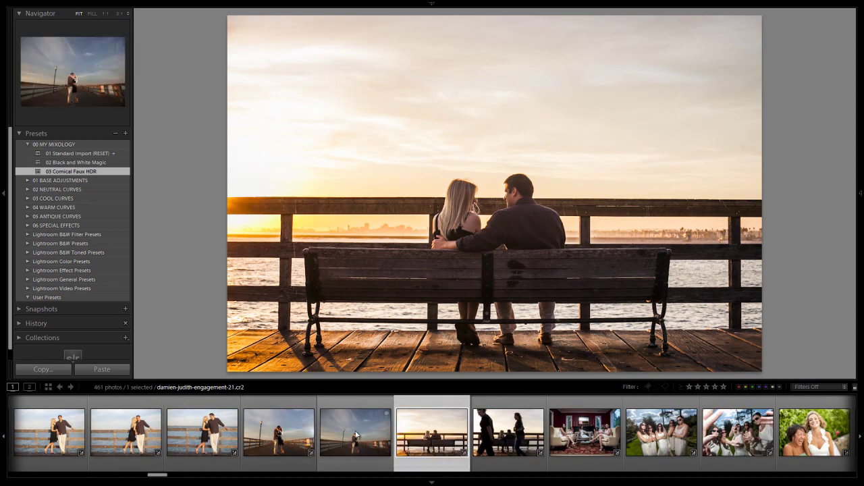
left_click(380, 439)
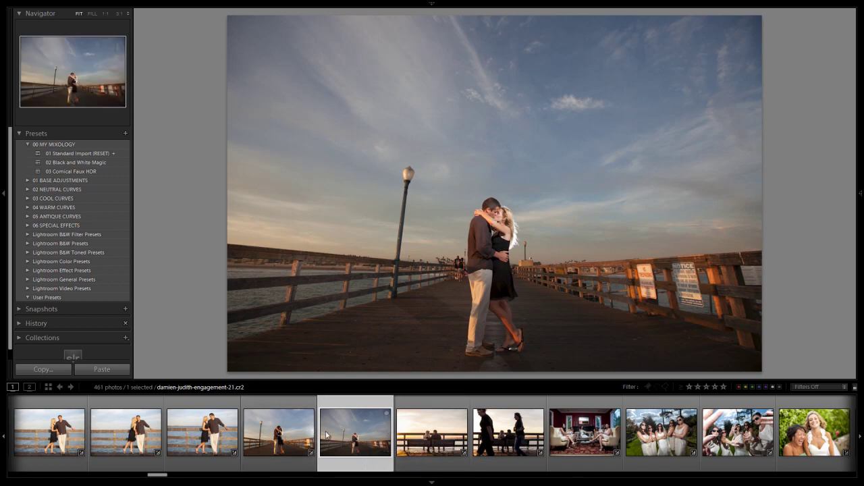
left_click(92, 173)
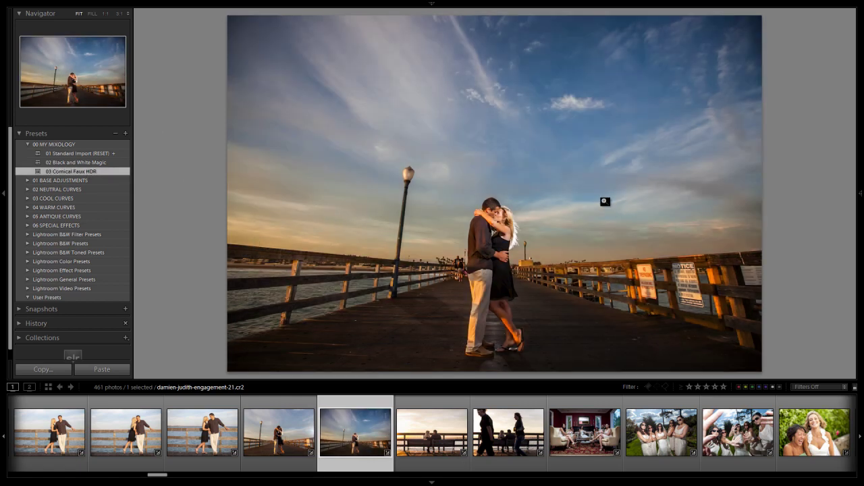
Step: Lower the white balance Temp to 5150 and compare with the before version
left_click(860, 178)
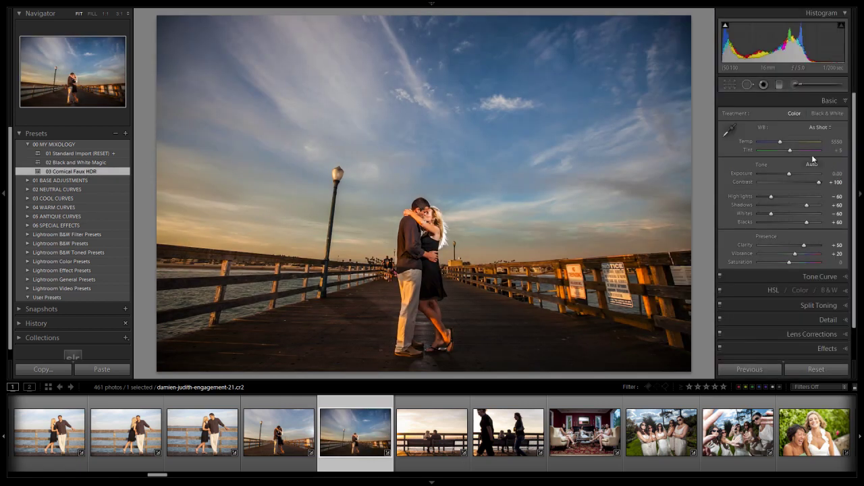
key("Down")
key("Down")
key("Down")
key("Down")
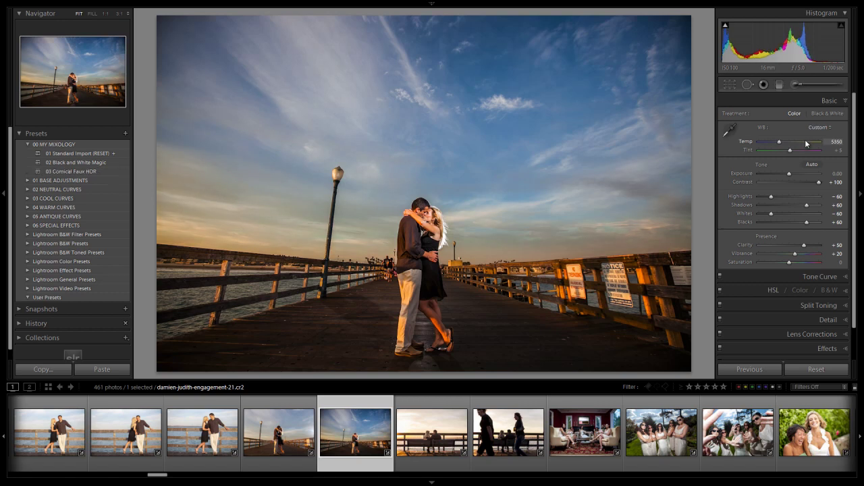
key("Down")
key("Down")
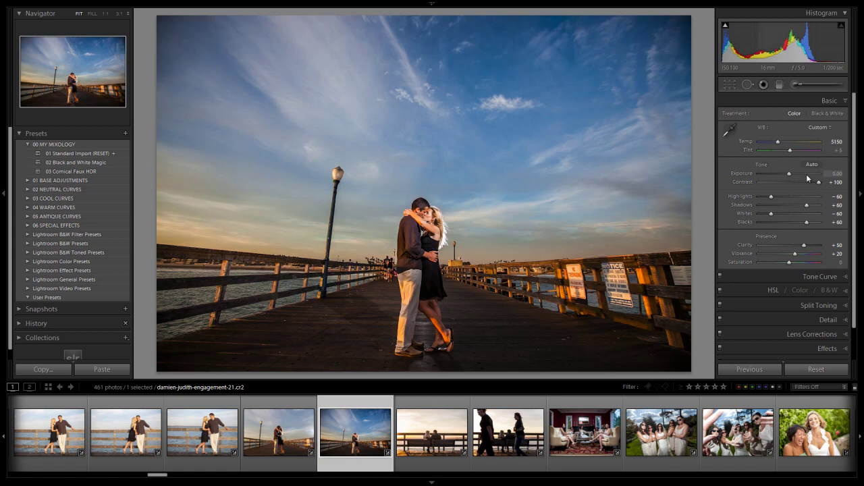
left_click(856, 179)
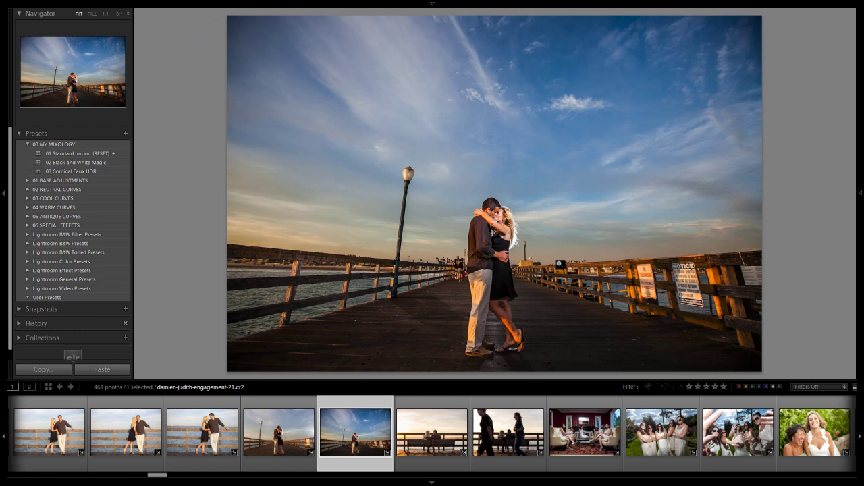
key("backslash")
key("backslash")
key("backslash")
key("backslash")
Step: Apply 03 Comical Faux HDR to the cigar photo, try 02 Black and White Magic, then reapply 03 Comical Faux HDR
scroll(351, 425, "left", 5)
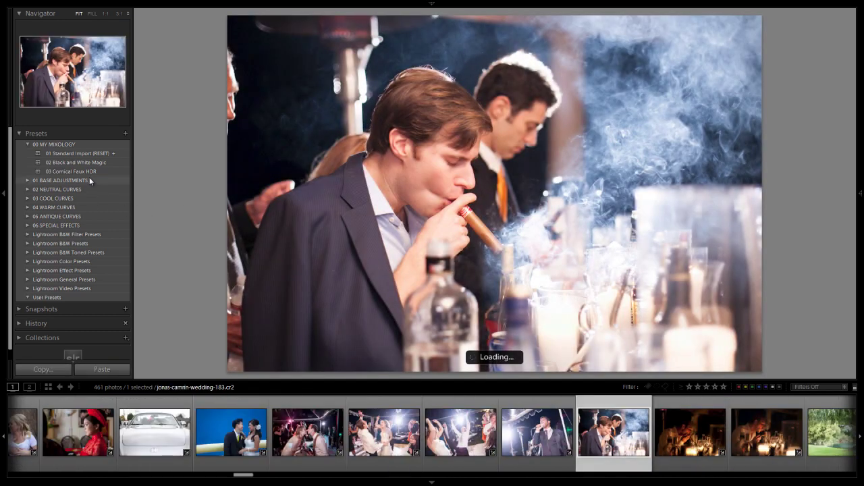
left_click(92, 174)
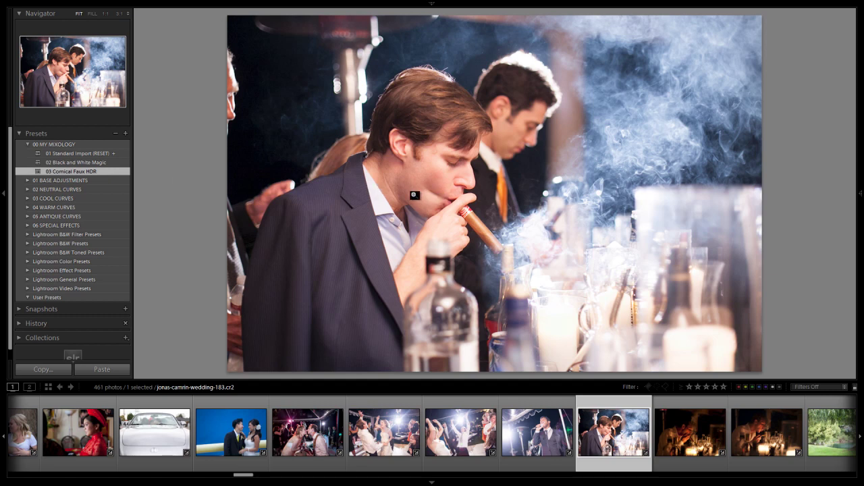
left_click(93, 161)
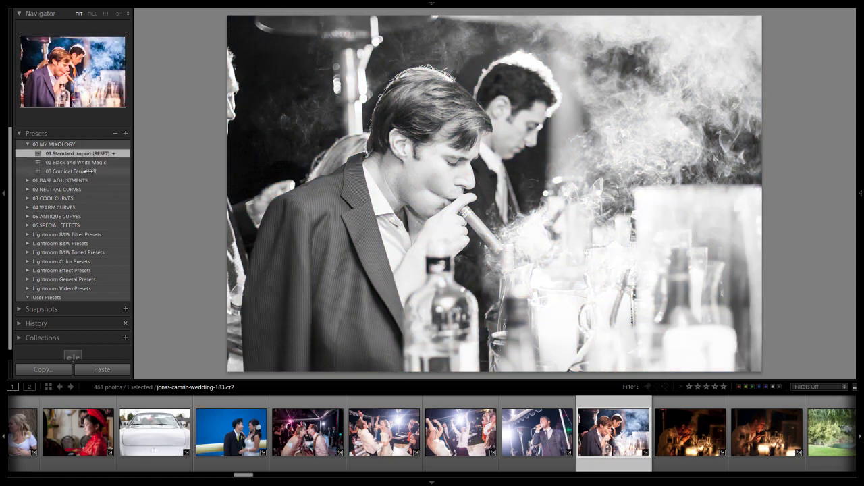
left_click(86, 171)
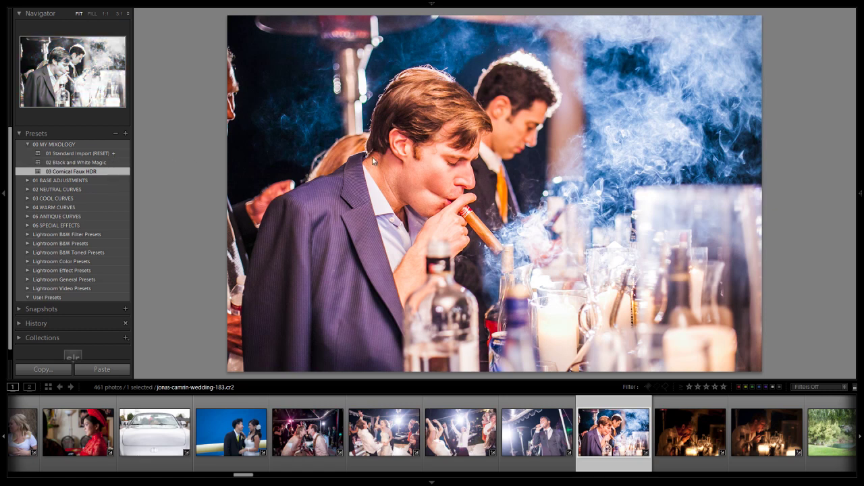
Step: Cool the cigar photo's white balance Temp toward 2750 and nudge the Tint
left_click(858, 197)
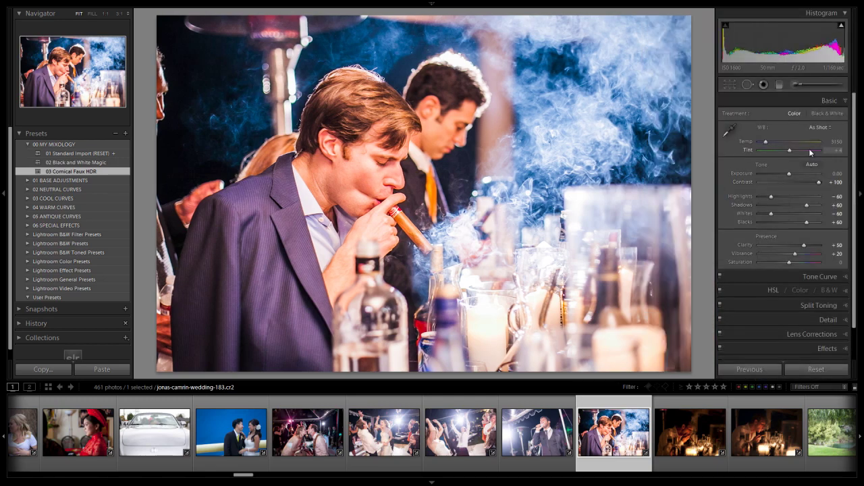
key("Up")
key("Up")
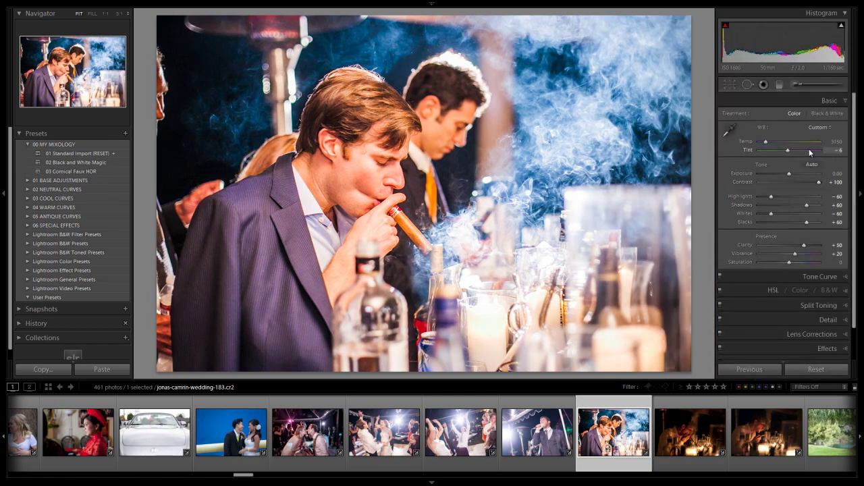
key("shift+Down")
key("shift+Down")
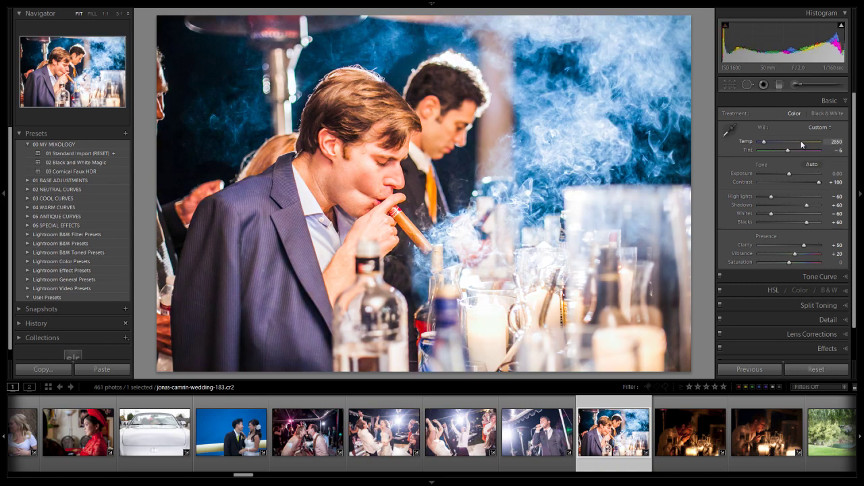
key("shift+Down")
Step: Darken half a stop with '03 Darken -1/2', set Tint to -11, and compare with Before
left_click(28, 180)
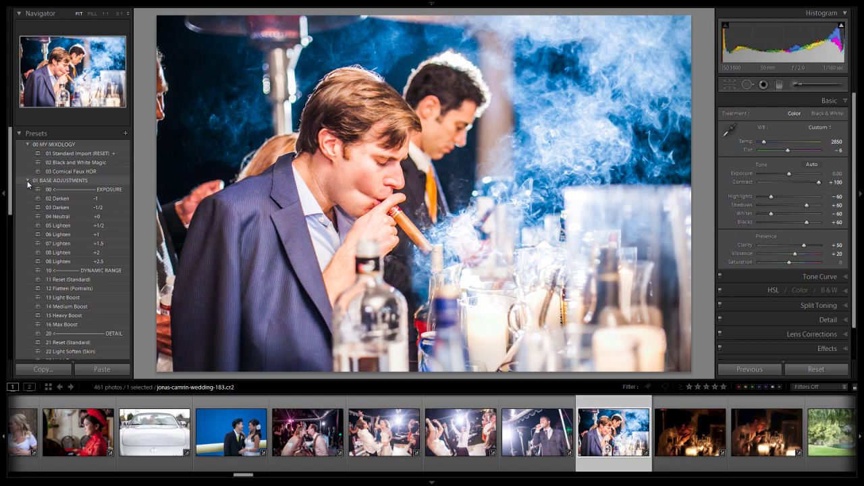
left_click(101, 207)
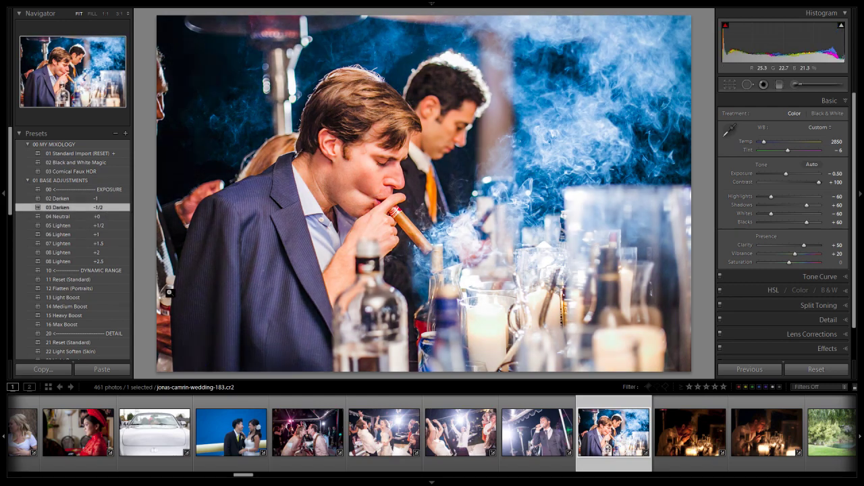
left_click_drag(788, 150, 787, 150)
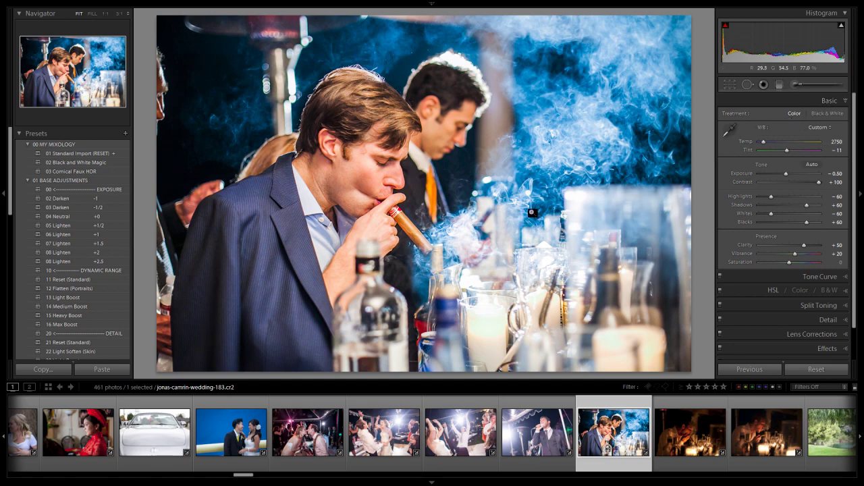
key("backslash")
key("backslash")
key("backslash")
key("backslash")
key("backslash")
key("backslash")
key("backslash")
key("backslash")
Step: Give wesley-christine-wedding-52 the 03 Comical Faux HDR and 05 Lighten +1/2 presets (Exposure +0.50)
scroll(485, 438, "down", 10)
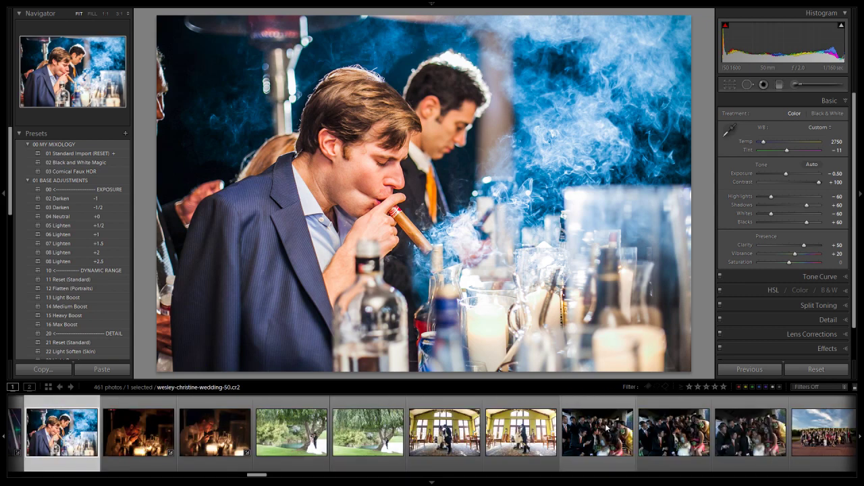
left_click(484, 438)
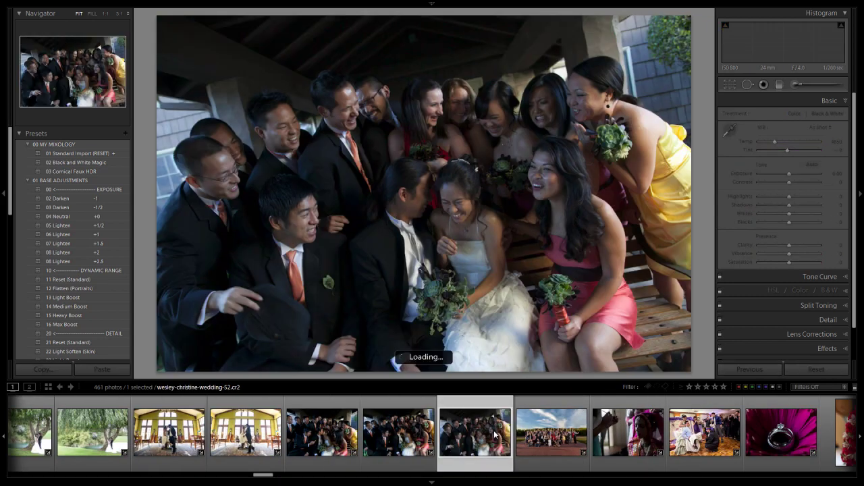
left_click(92, 171)
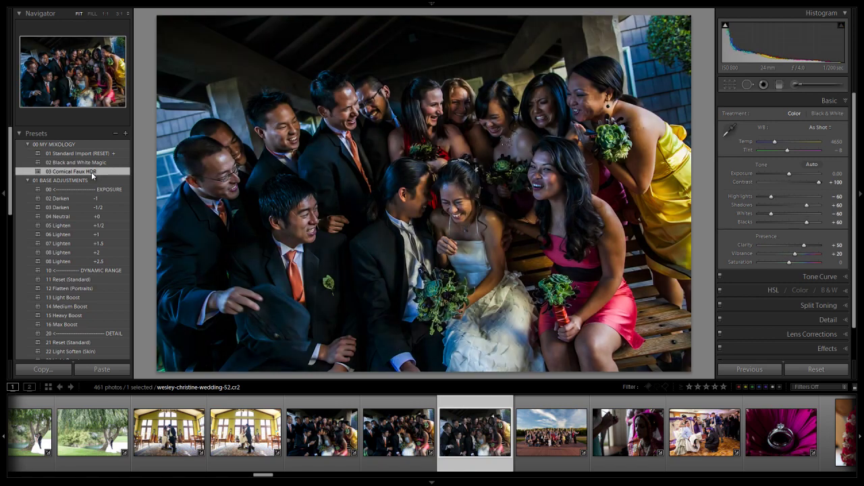
left_click(91, 227)
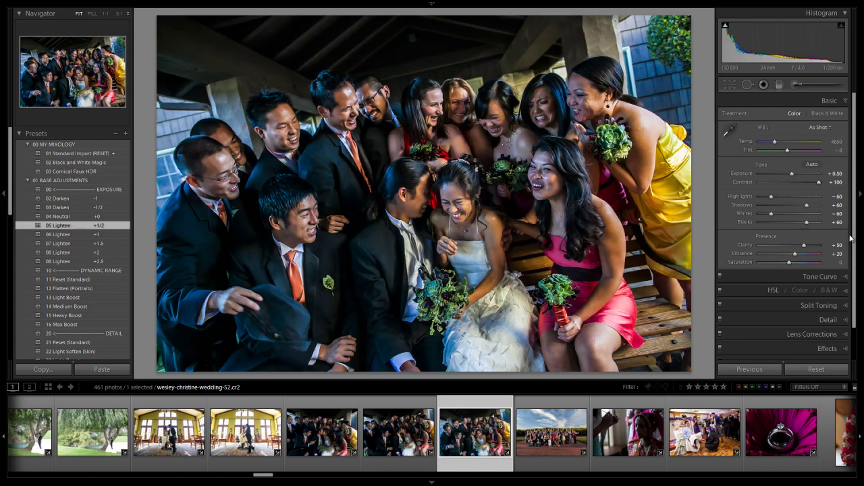
left_click(860, 231)
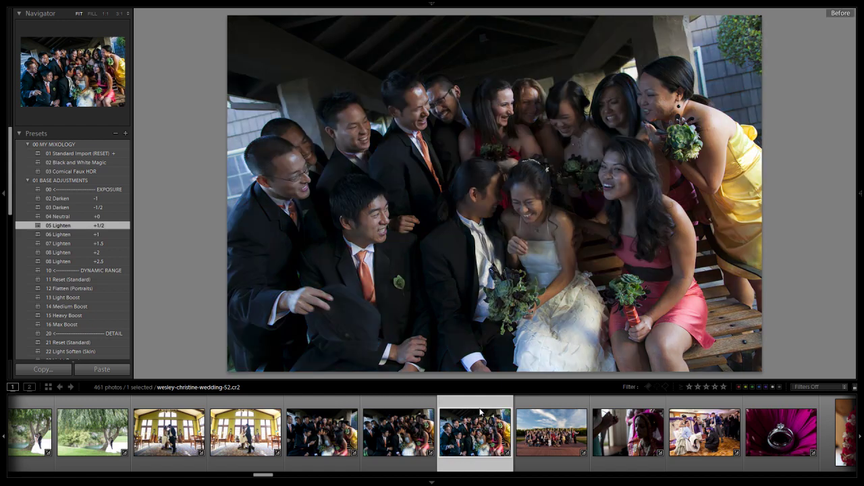
Step: Select the groomsmen photo with the boy in sunglasses and apply 03 Comical Faux HDR
scroll(496, 418, "down", 6)
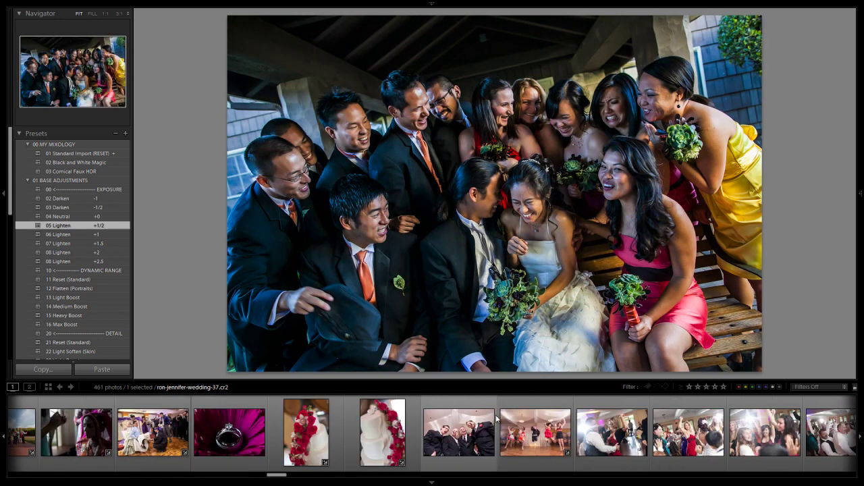
scroll(489, 419, "down", 8)
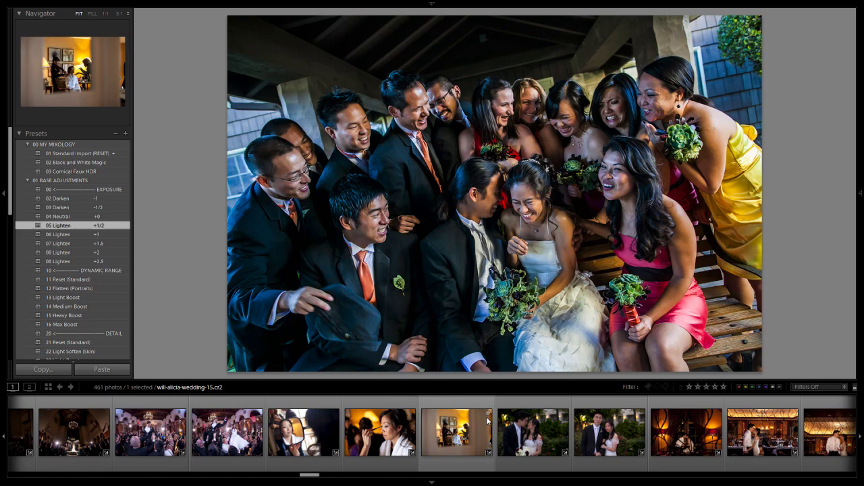
scroll(488, 420, "down", 6)
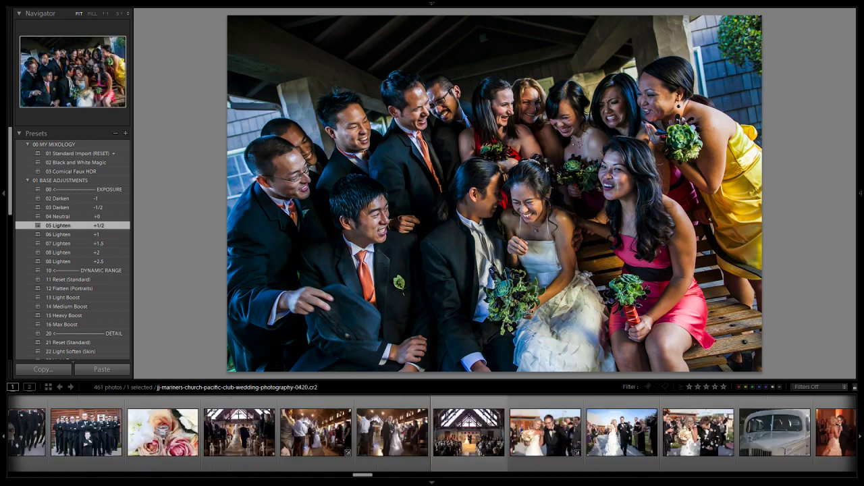
scroll(489, 419, "down", 5)
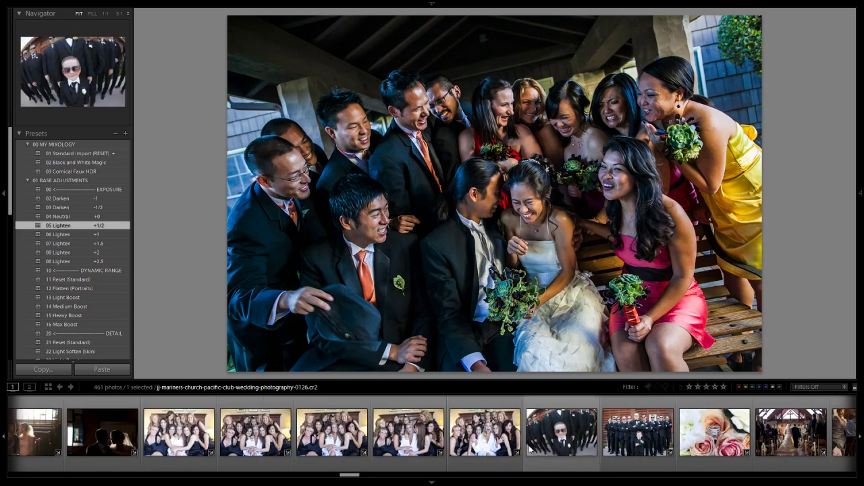
left_click(563, 431)
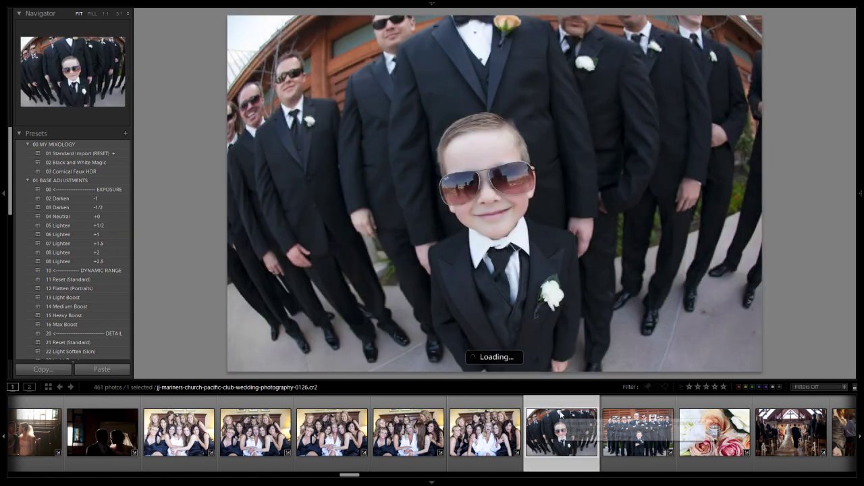
left_click(67, 172)
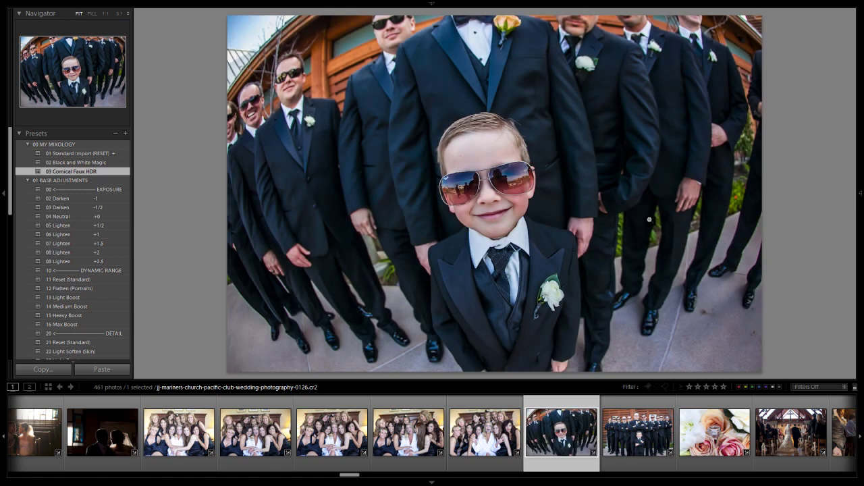
mouse_move(860, 194)
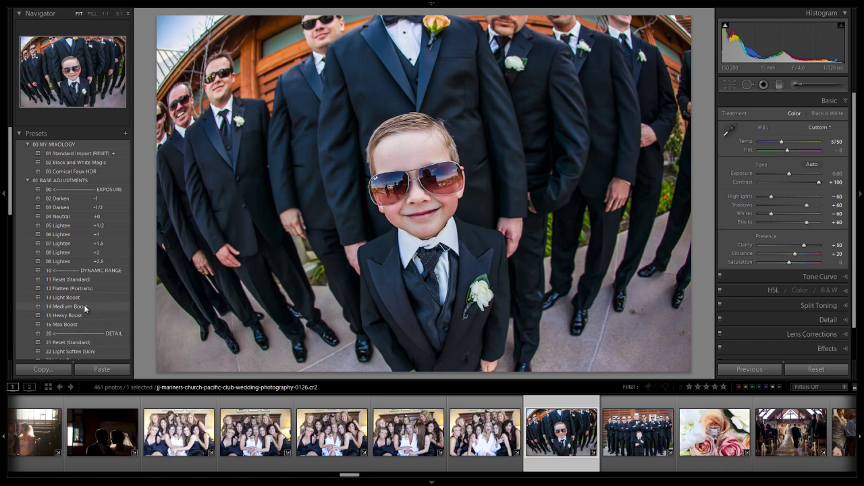
Step: Apply the 24 Medium Boost detail preset (Clarity +40) and compare Before and After
scroll(86, 304, "down", 3)
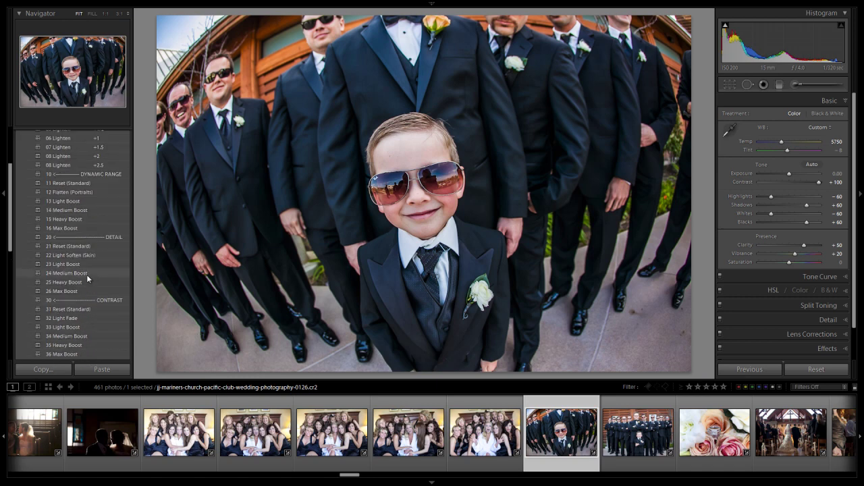
scroll(87, 273, "up", 3)
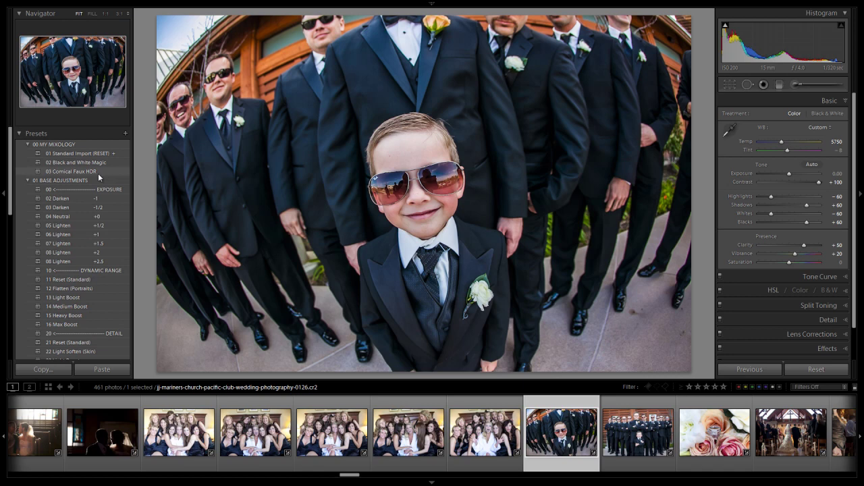
scroll(97, 173, "down", 5)
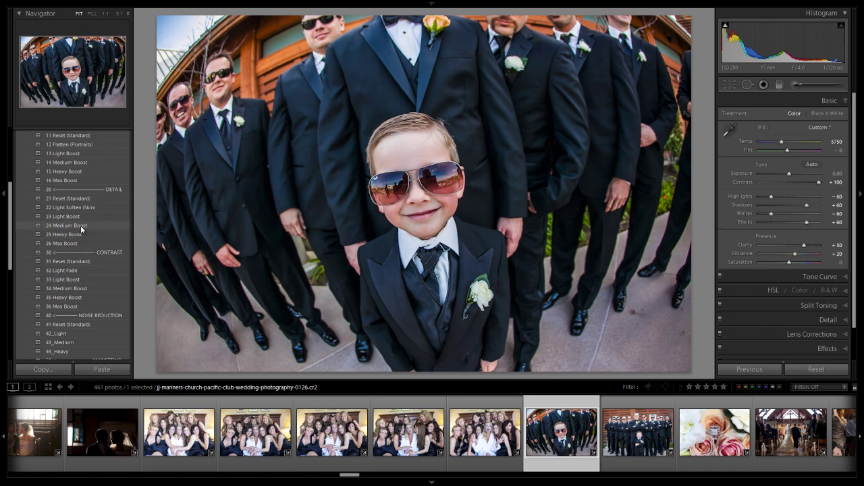
left_click(82, 226)
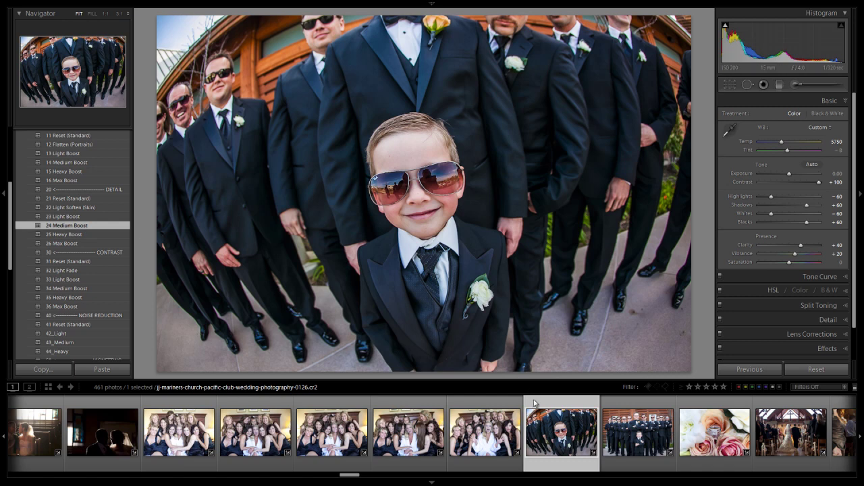
key("backslash")
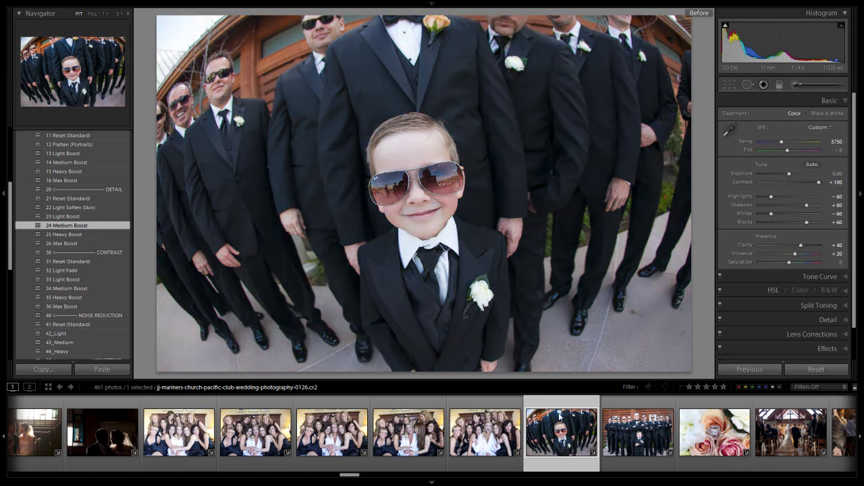
key("backslash")
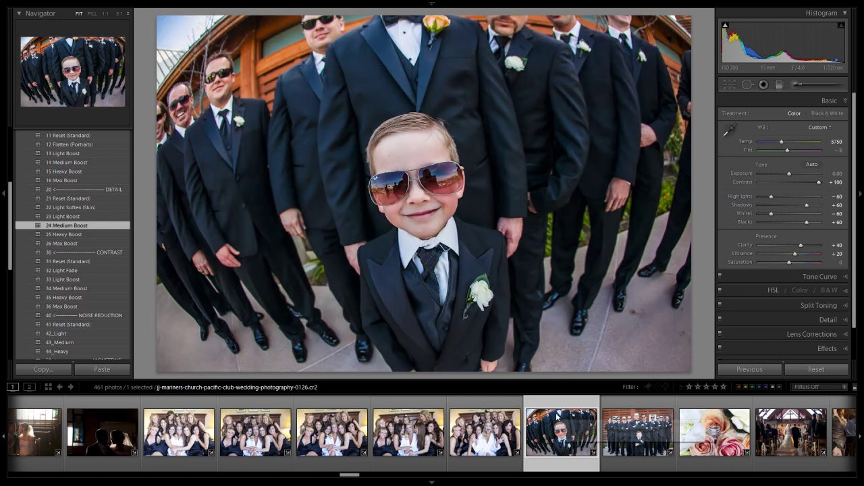